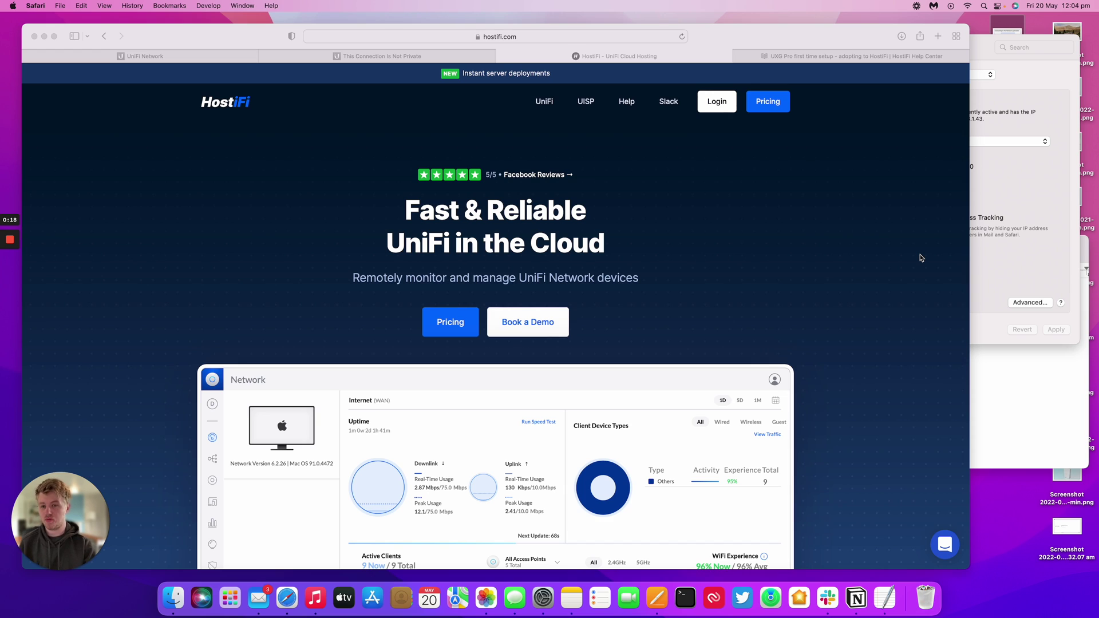
Step: Read the UXG Pro first time setup article down to the 'go to 192.168.1.1' step, then switch to that tab
click(835, 56)
scroll(750, 139, down, 1)
scroll(751, 140, down, 5)
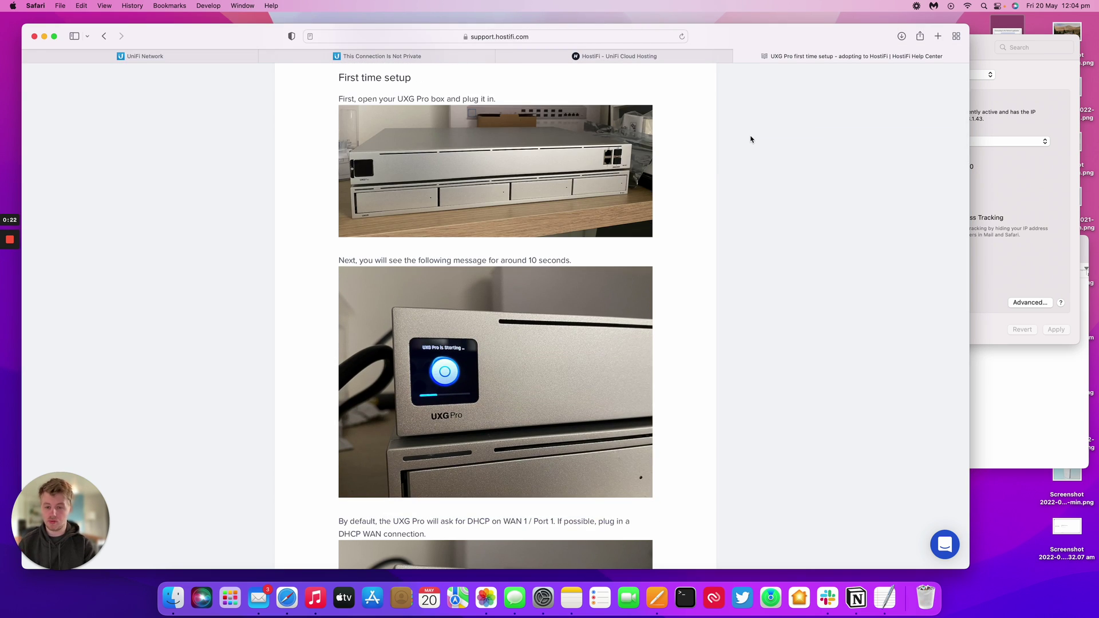
scroll(751, 140, down, 4)
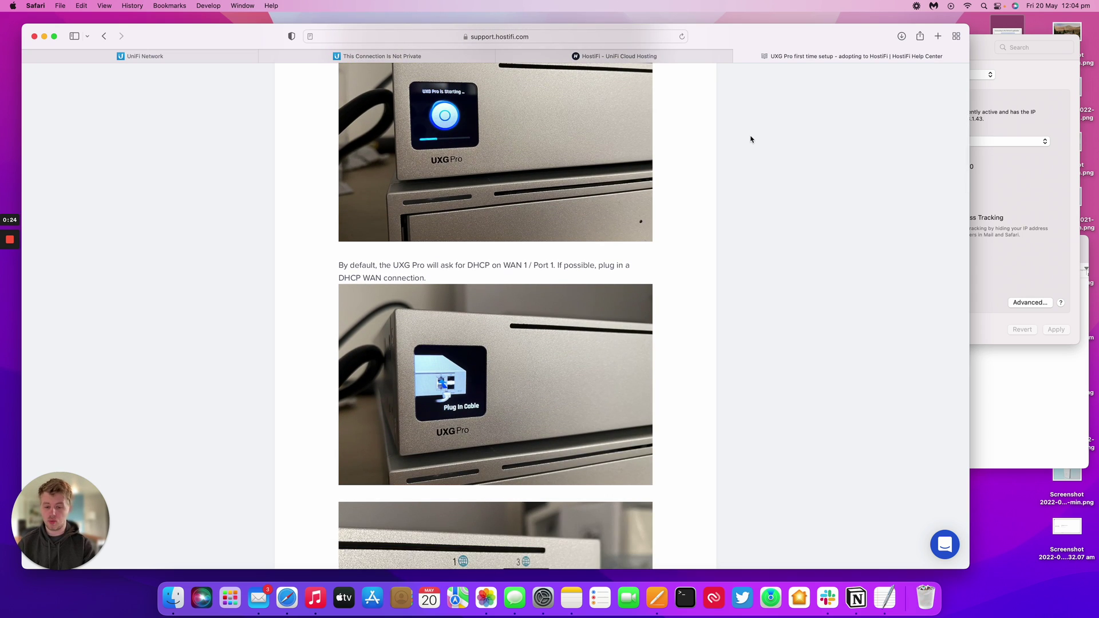
scroll(751, 139, down, 5)
scroll(750, 139, down, 3)
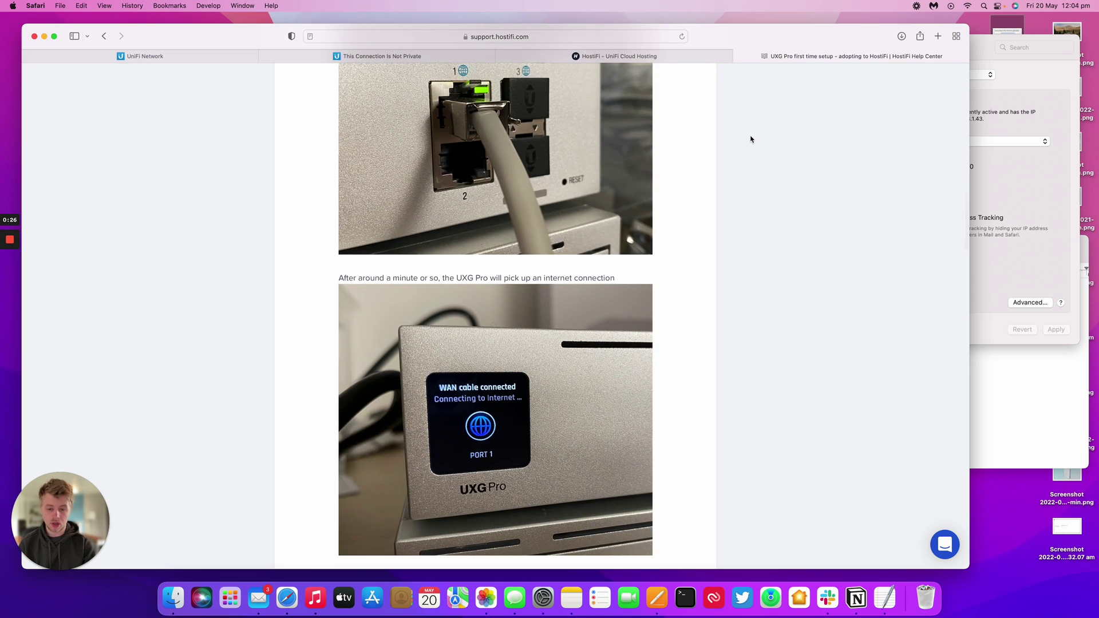
scroll(750, 140, down, 8)
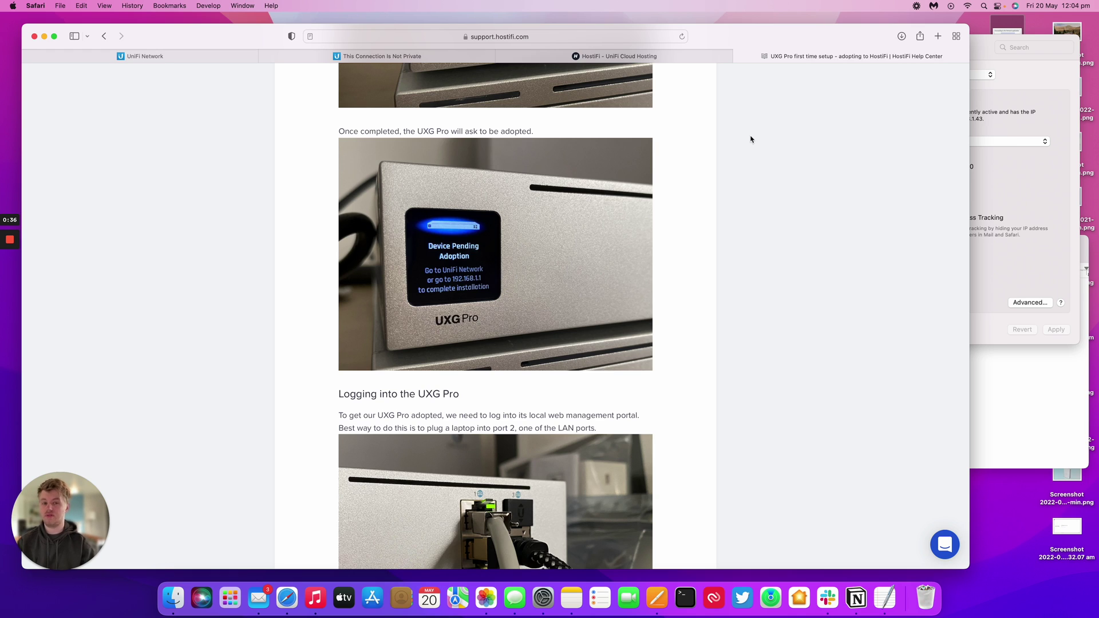
scroll(751, 139, down, 10)
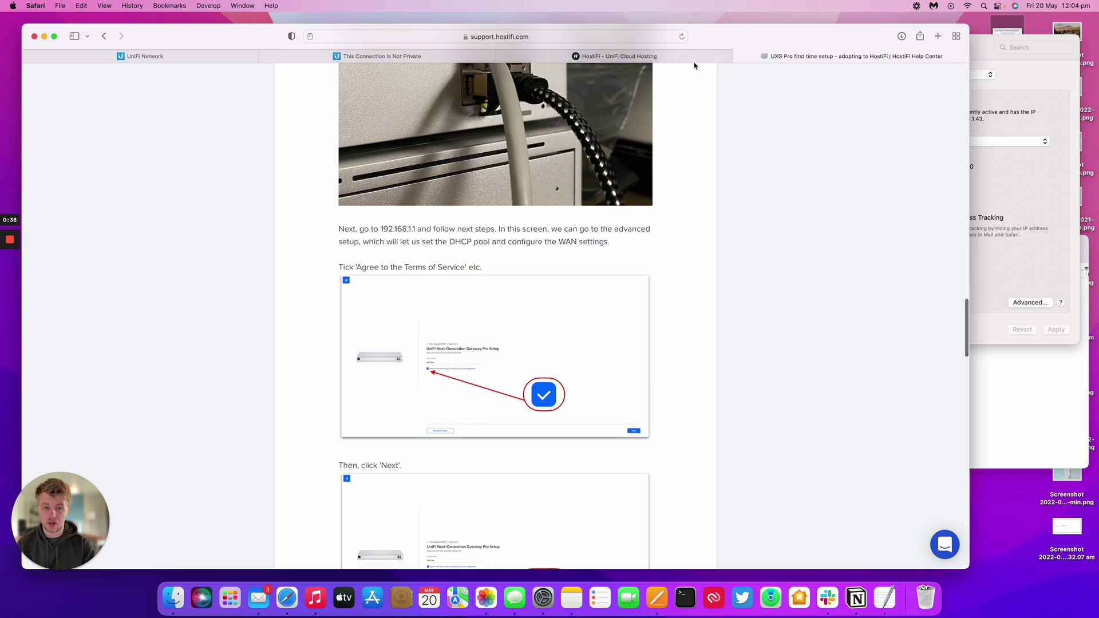
click(400, 56)
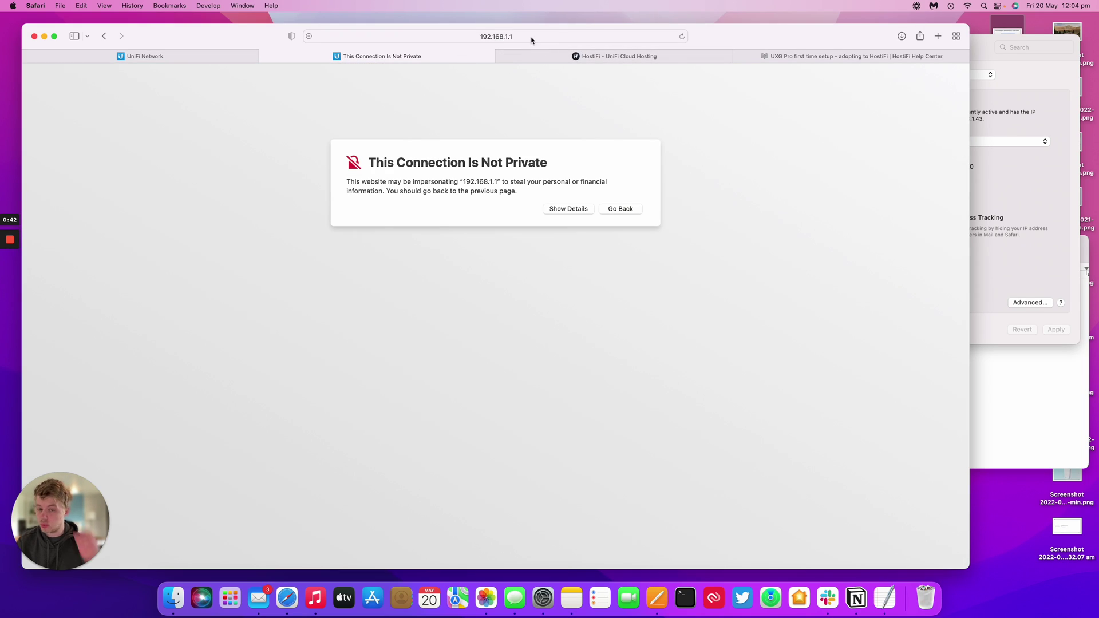
Step: Bypass the 192.168.1.1 certificate warning through Show Details and Visit Website
click(572, 208)
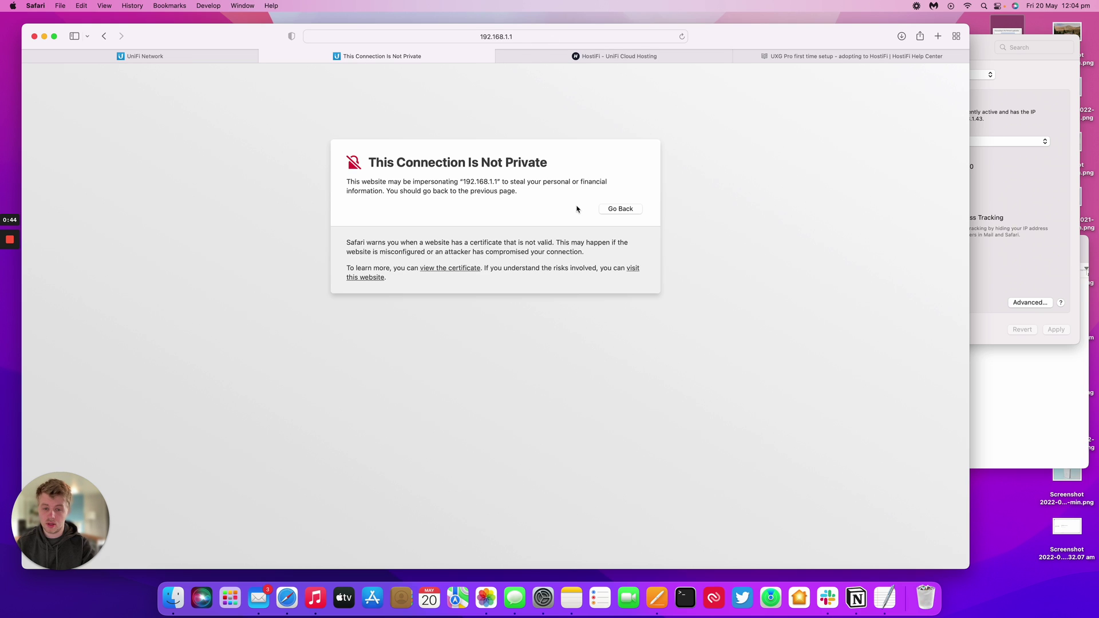
click(632, 270)
click(518, 335)
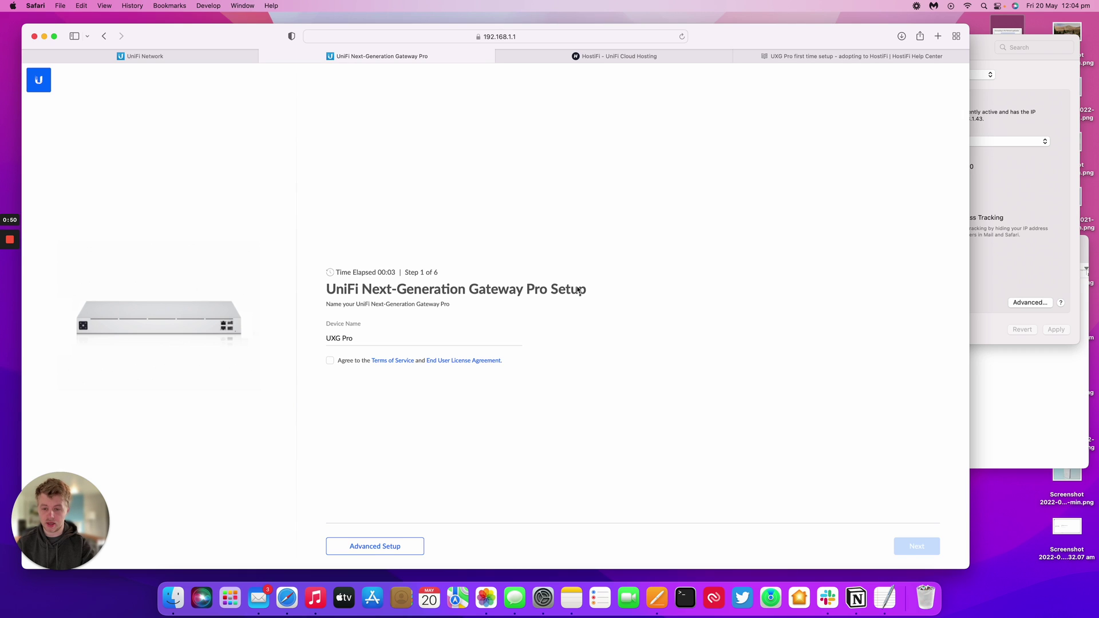
Step: Agree to the terms of service and review the Advanced Setup WAN connection types, keeping DHCP
click(331, 361)
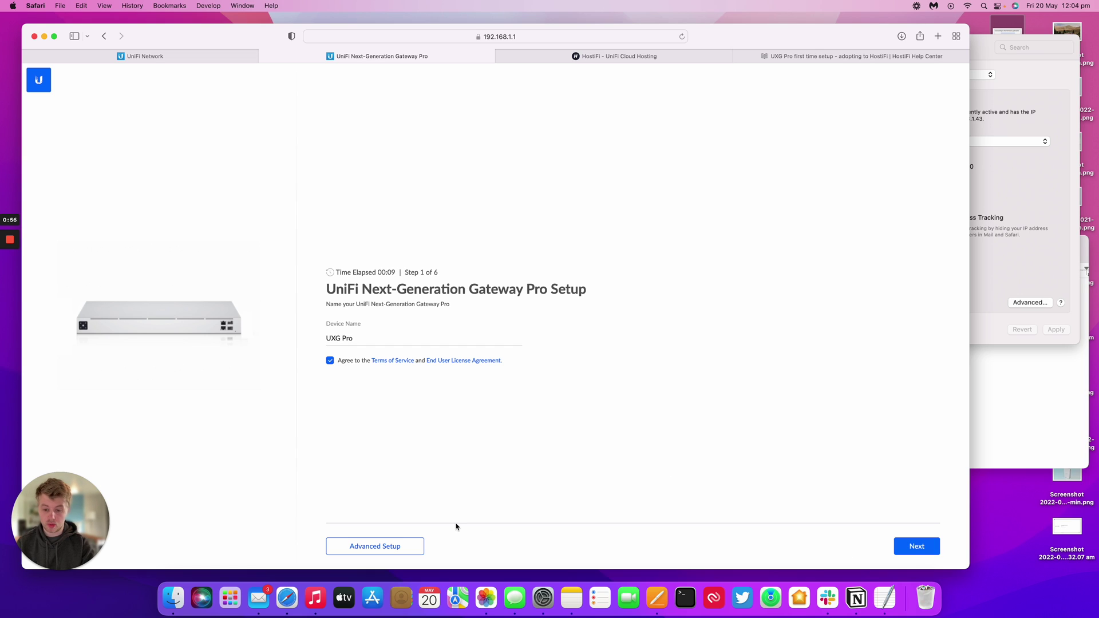
click(401, 549)
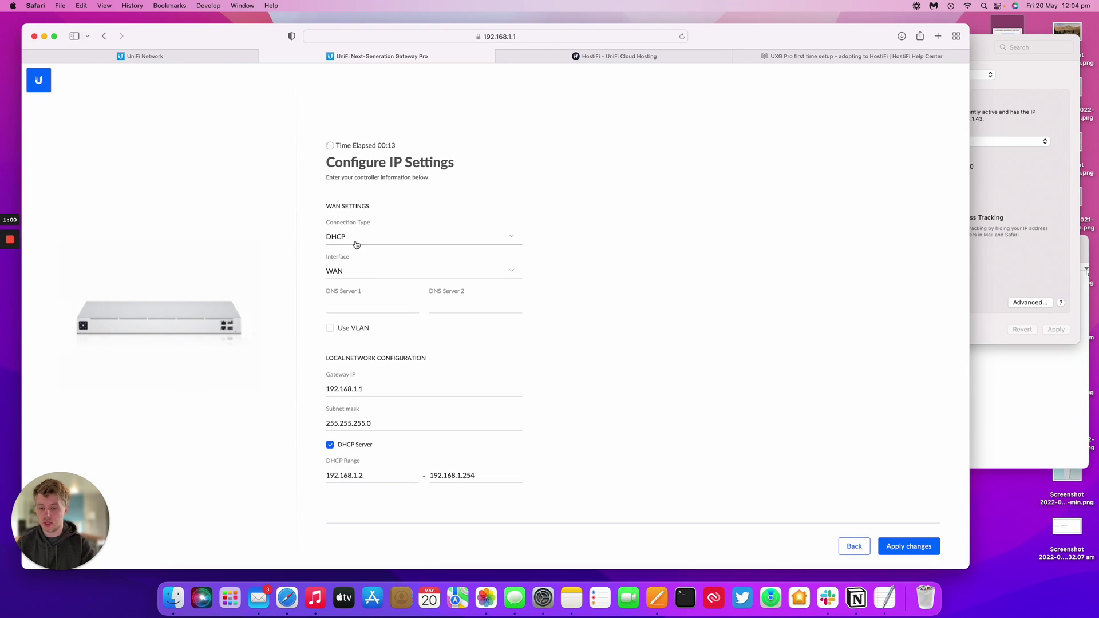
click(356, 247)
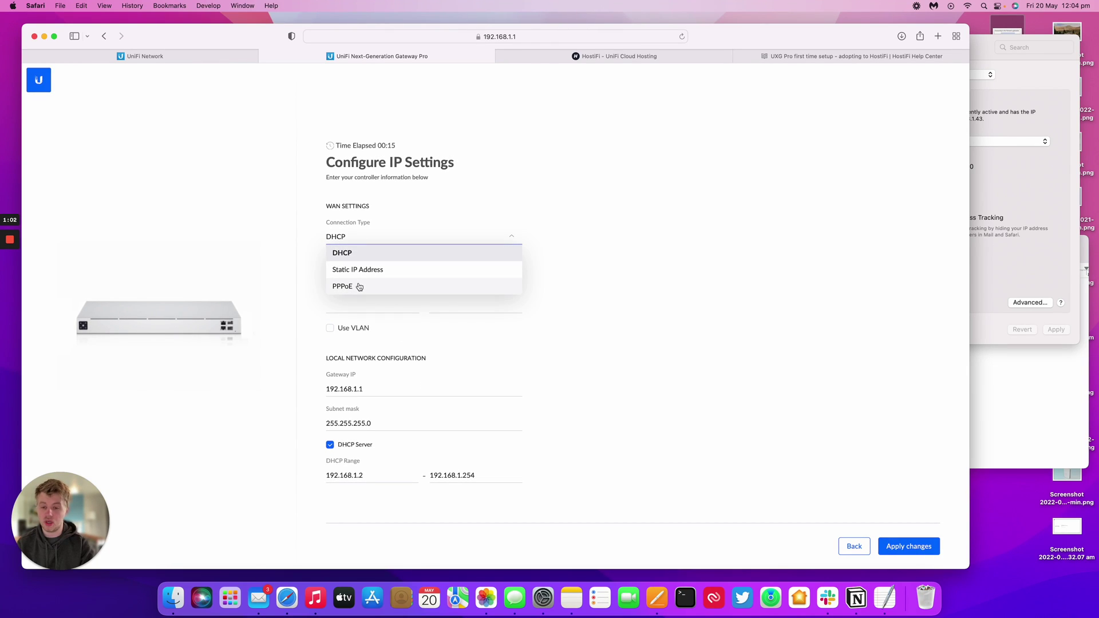
click(550, 231)
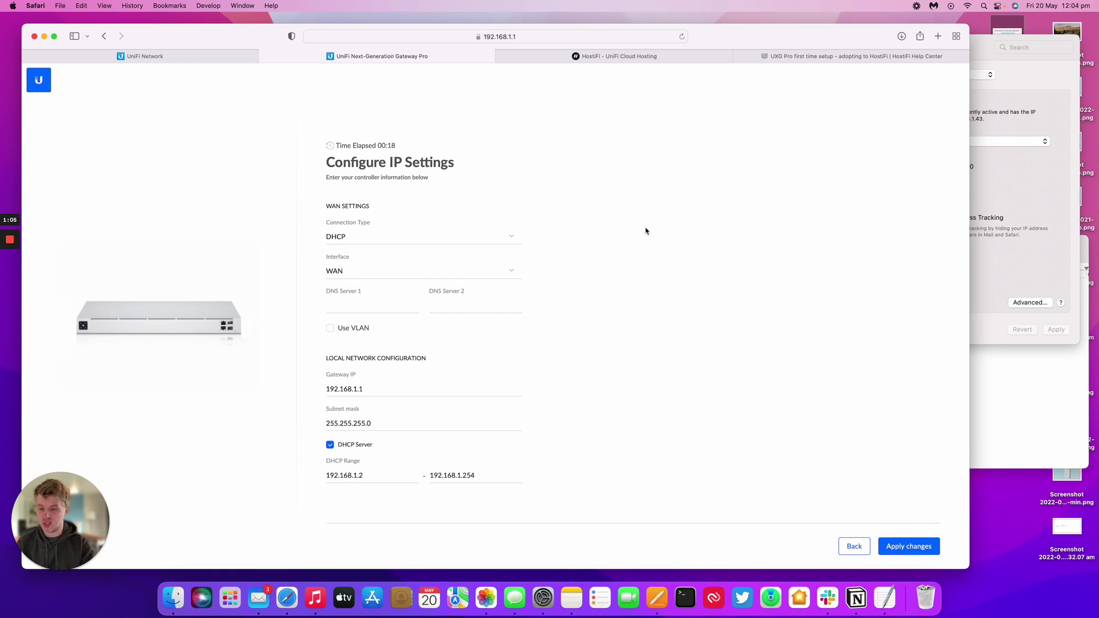
Step: Leave Advanced Setup, continue to the UI.com sign-in step and skip it
click(849, 544)
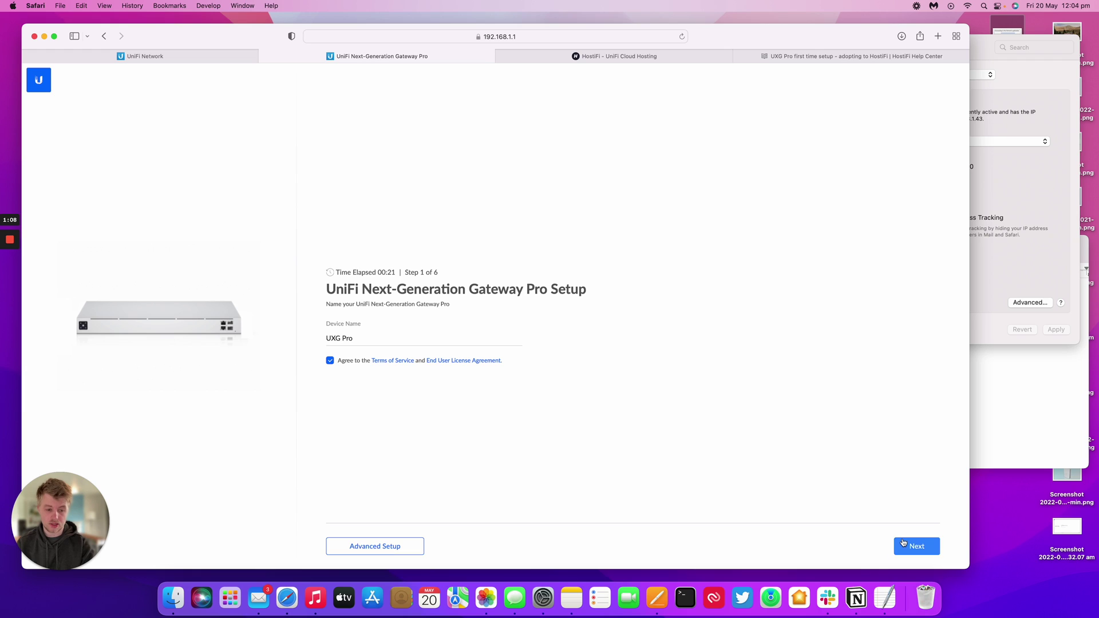
click(903, 543)
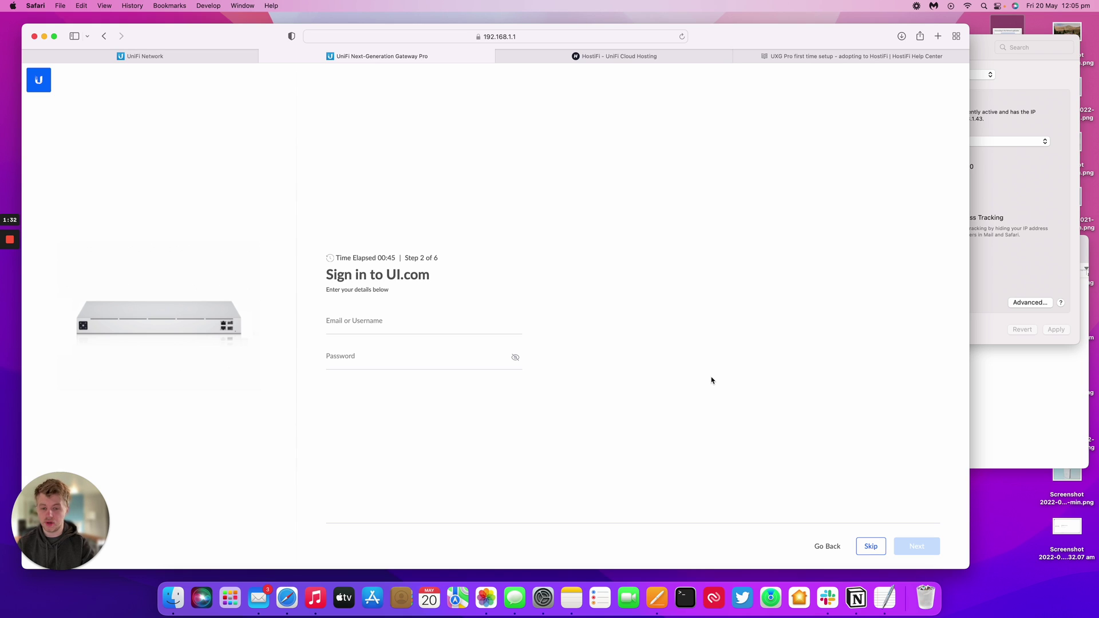
click(871, 545)
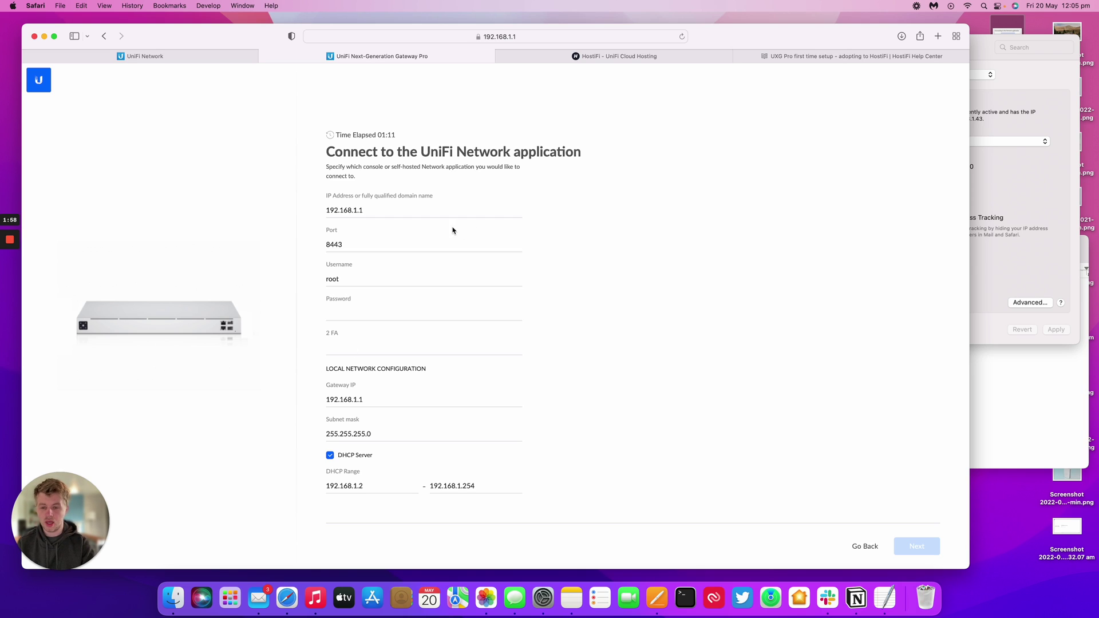
Step: Return to the HostiFi UXG Pro setup help article
click(762, 57)
Step: Highlight the article's list of required fields, IP Address through Password, and bring up the notes with the controller hostname
scroll(608, 147, down, 4)
scroll(608, 148, down, 10)
scroll(512, 195, down, 1)
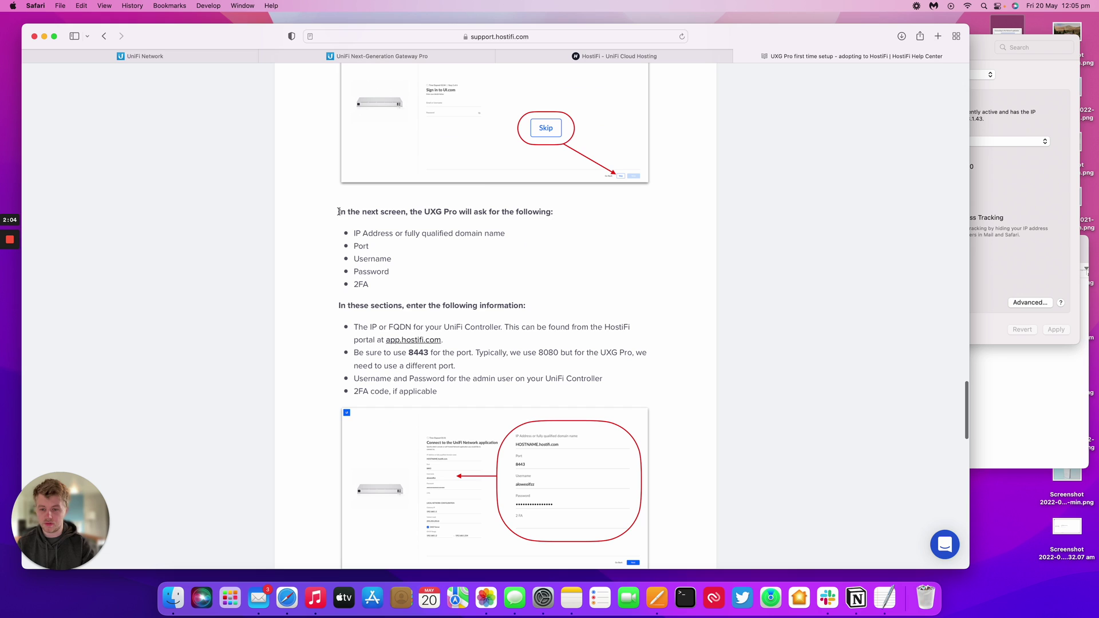
drag(354, 232, 384, 274)
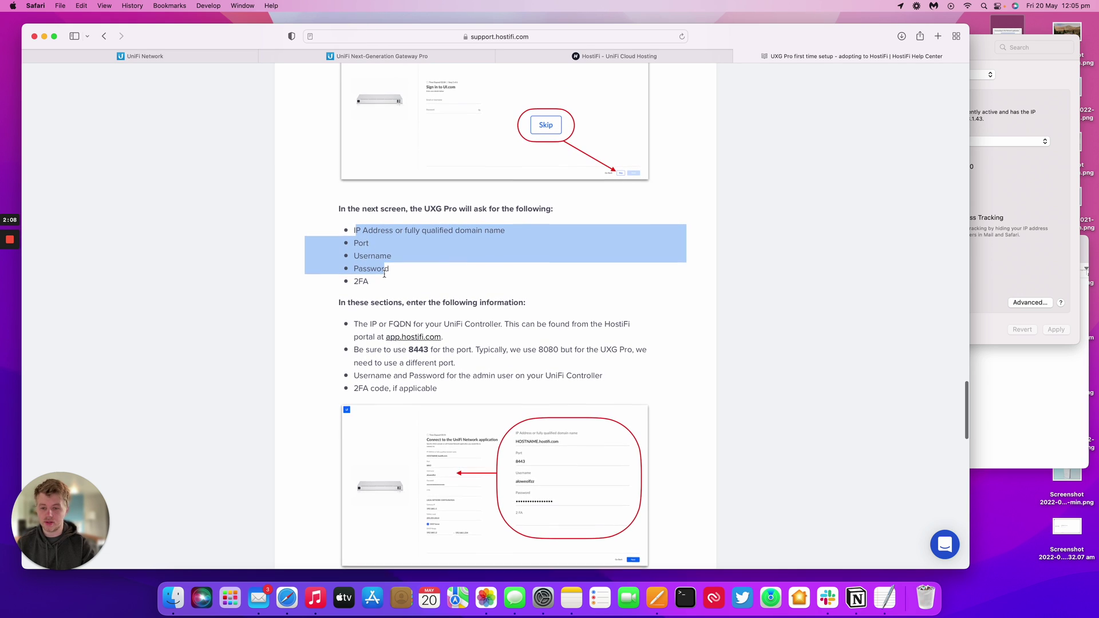
scroll(385, 273, down, 1)
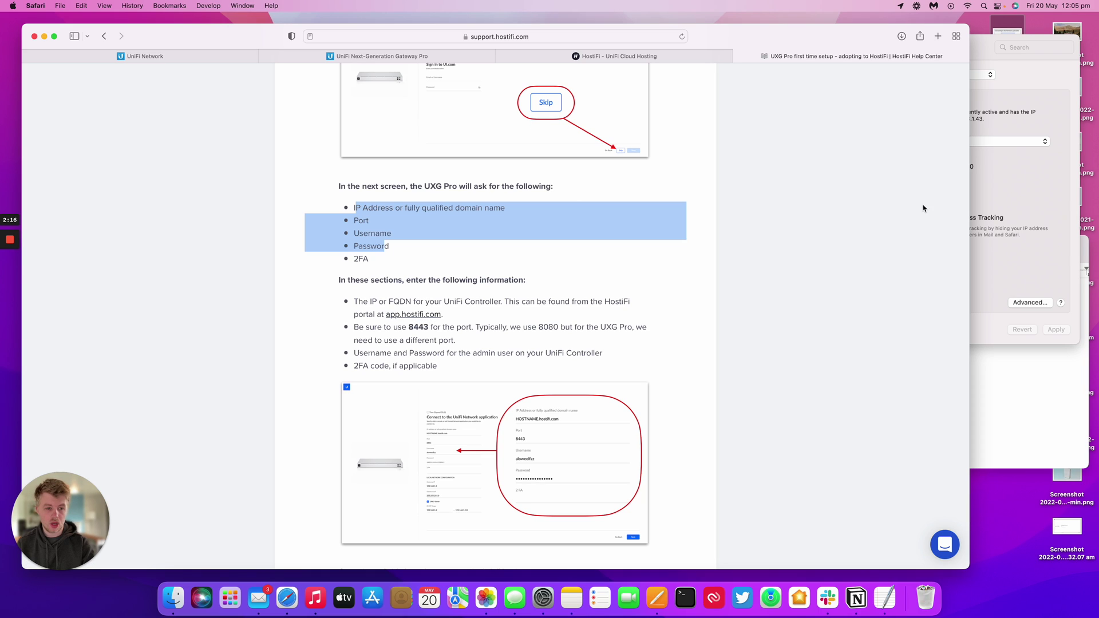
click(1011, 364)
Step: Replace 192.168.1.1 in the connection form's address field with the copied HostiFi controller hostname
drag(892, 285, 808, 283)
key(super+c)
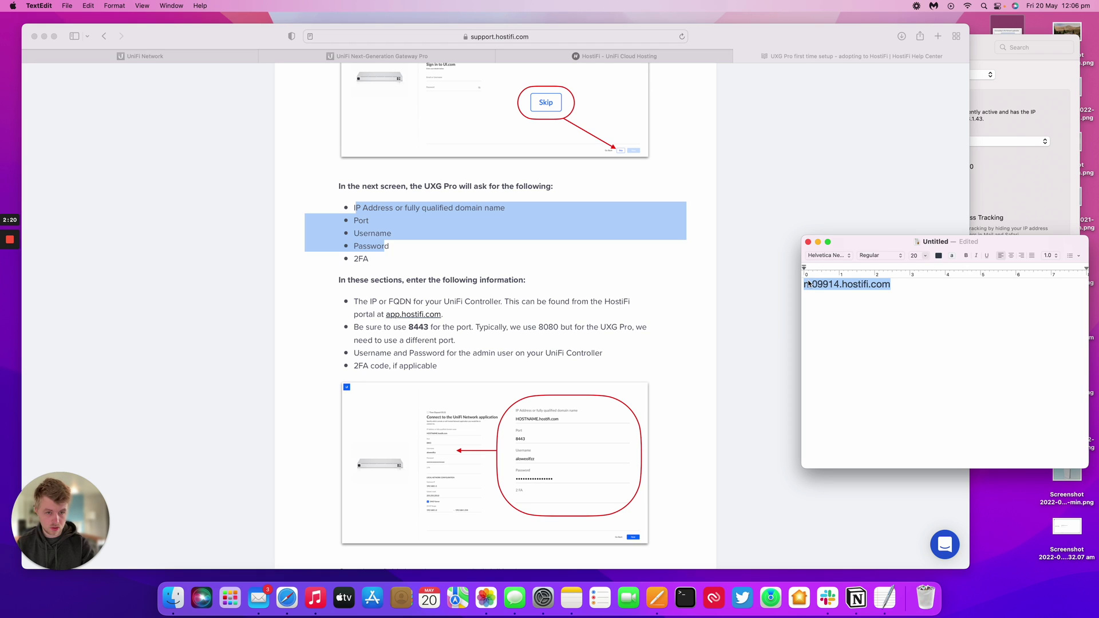
click(406, 51)
click(388, 208)
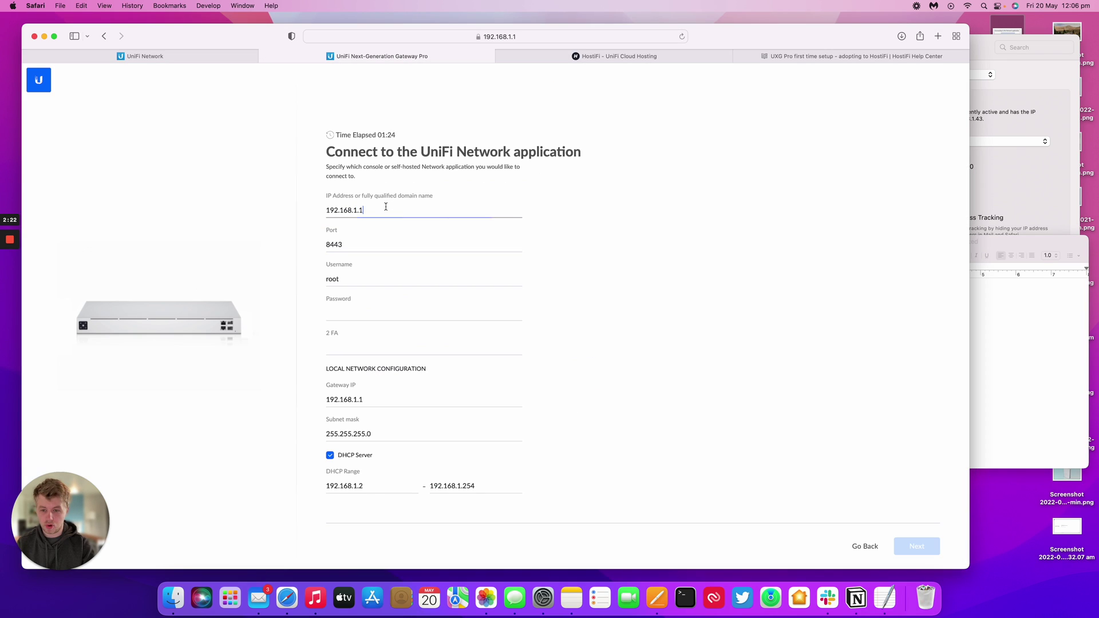
triple_click(387, 206)
key(super+v)
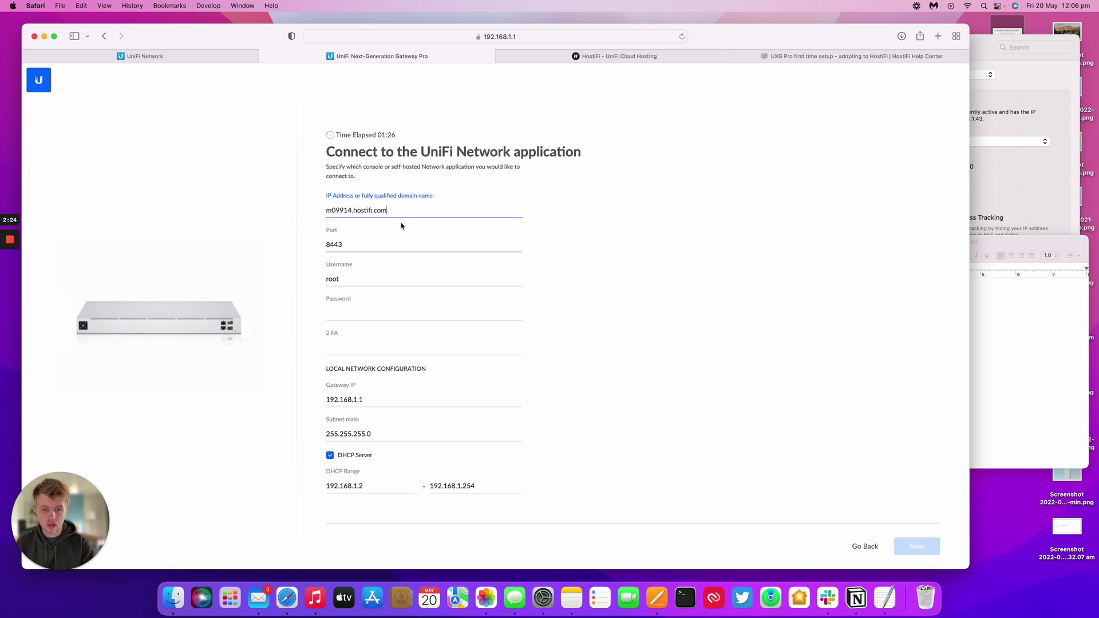
Step: Confirm in the article that UXG Pro needs port 8443 rather than 8080, and check 8443 in the form
click(852, 56)
scroll(632, 236, down, 1)
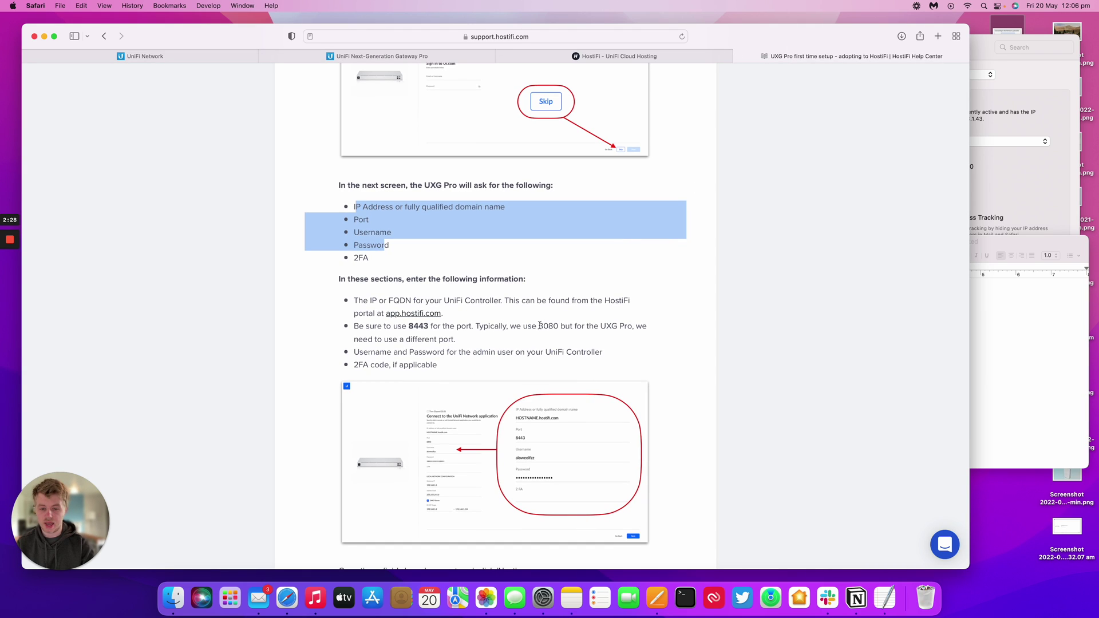
drag(539, 326, 561, 324)
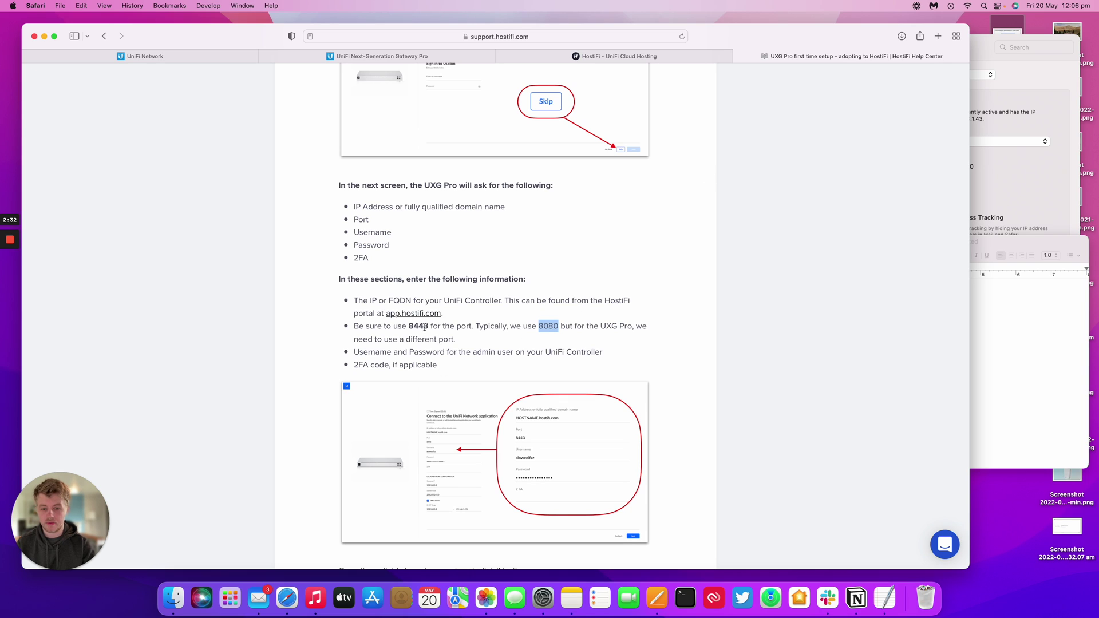
drag(410, 327, 430, 326)
click(624, 56)
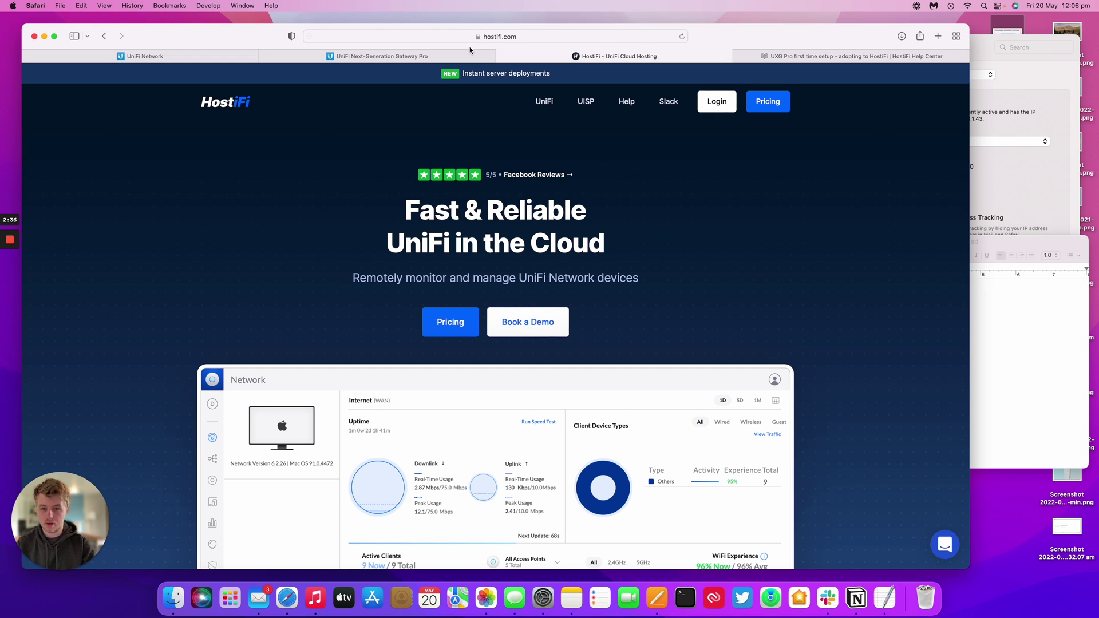
click(470, 51)
drag(351, 245, 322, 244)
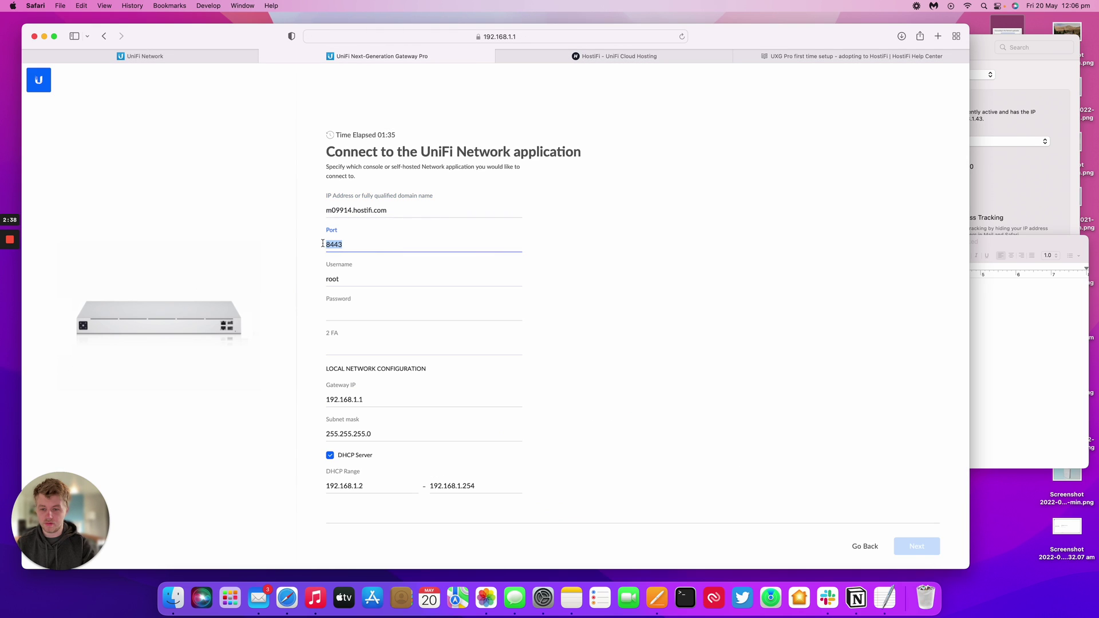
click(826, 57)
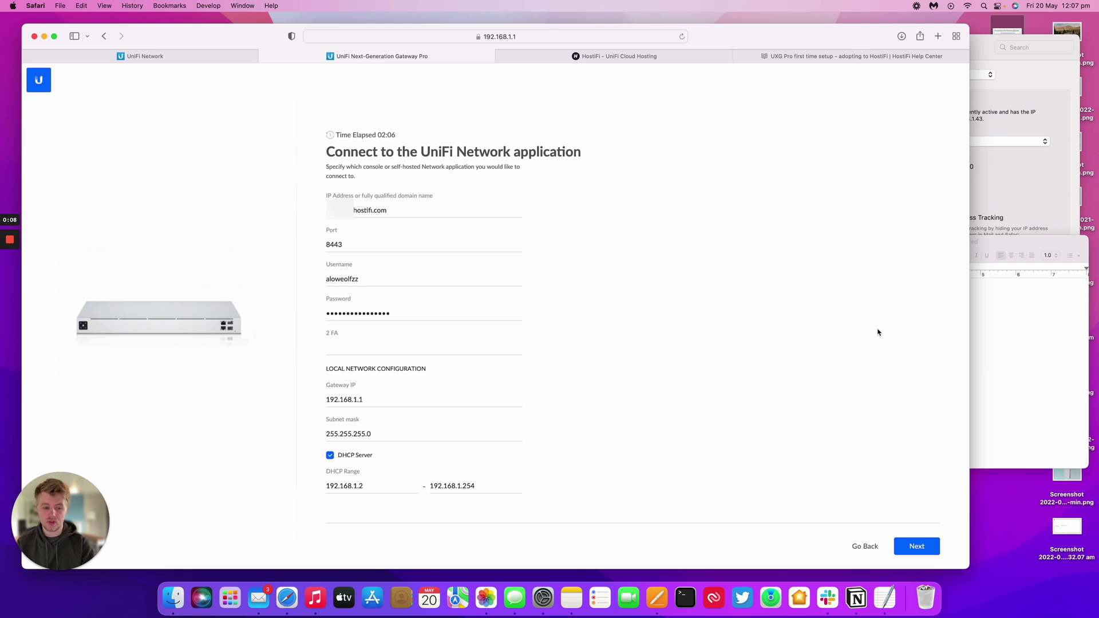
Step: Submit the controller address, port and admin credentials to start connecting the gateway
click(918, 546)
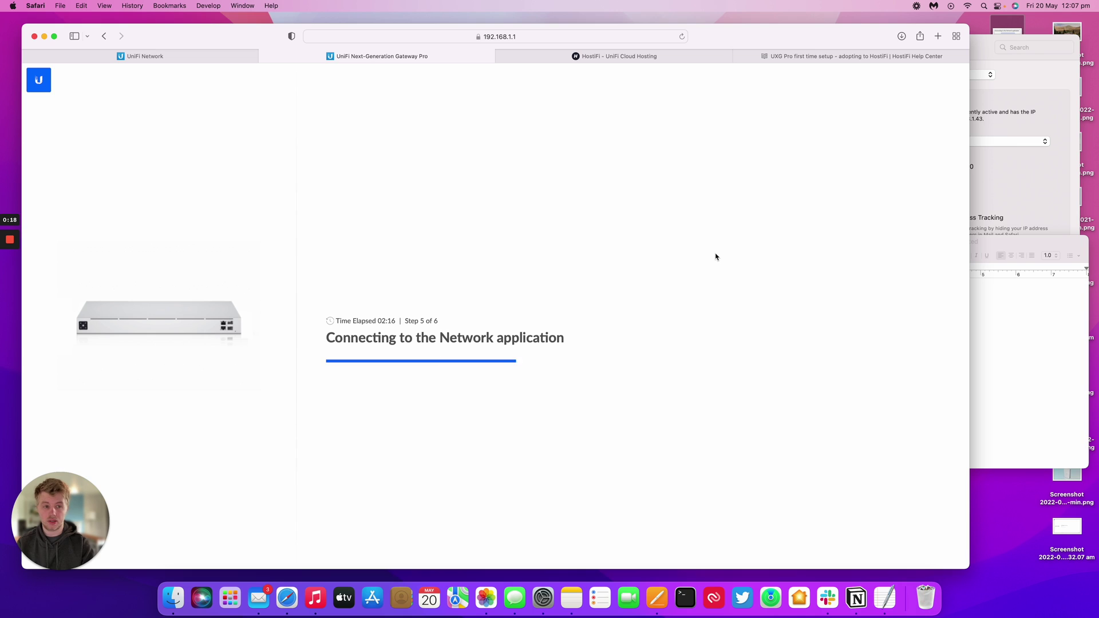
click(177, 55)
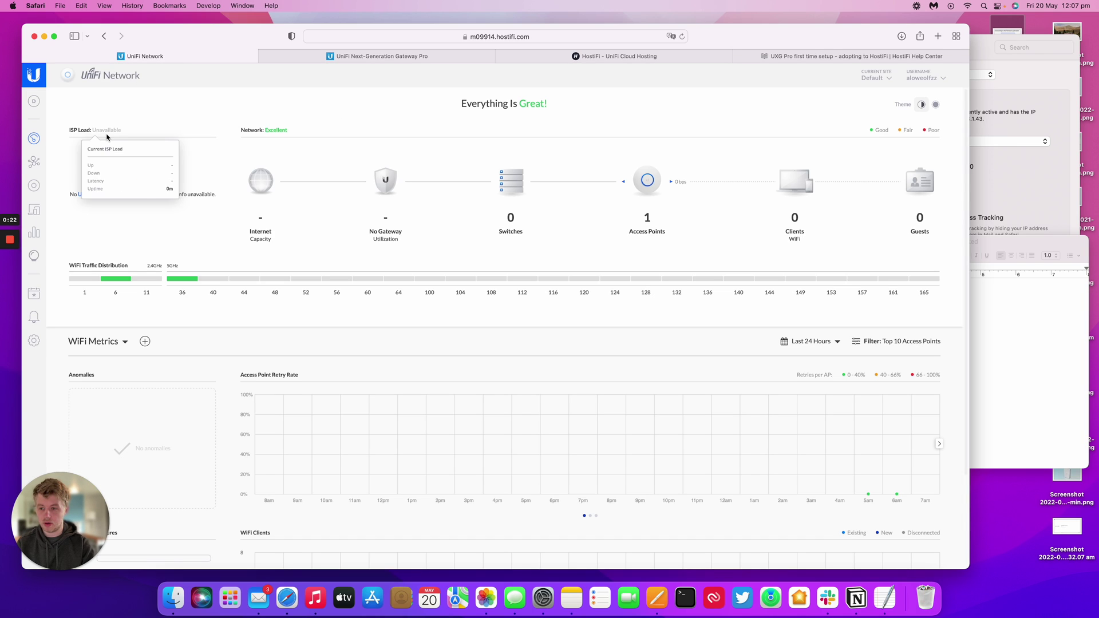
Step: Open the Devices list, confirm gateway setup finished, and select the Connected UXG Pro
click(34, 186)
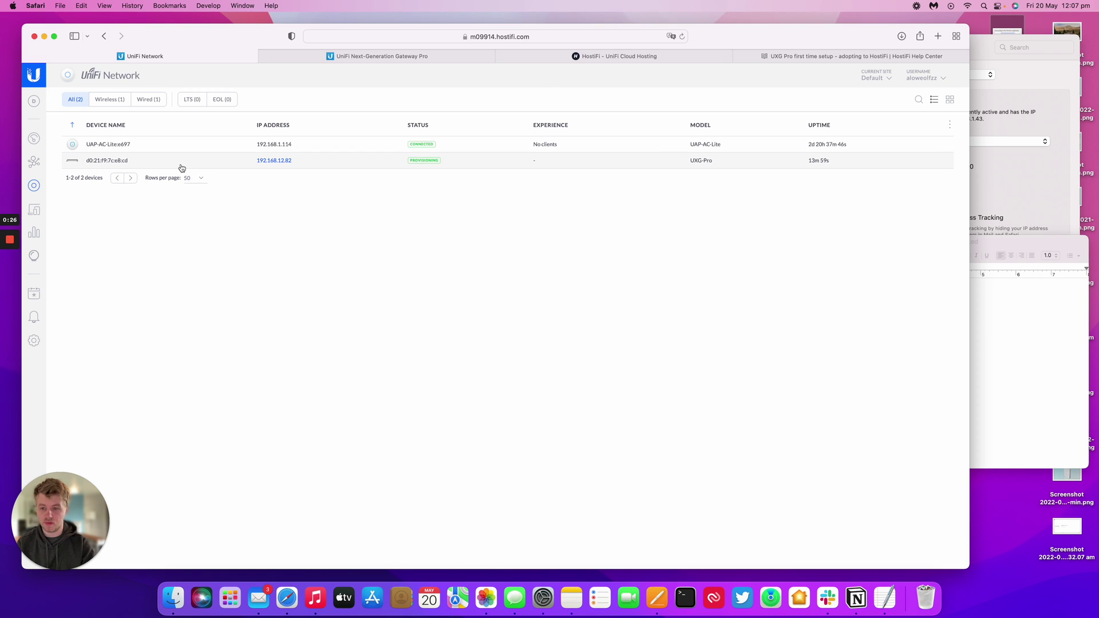
click(382, 56)
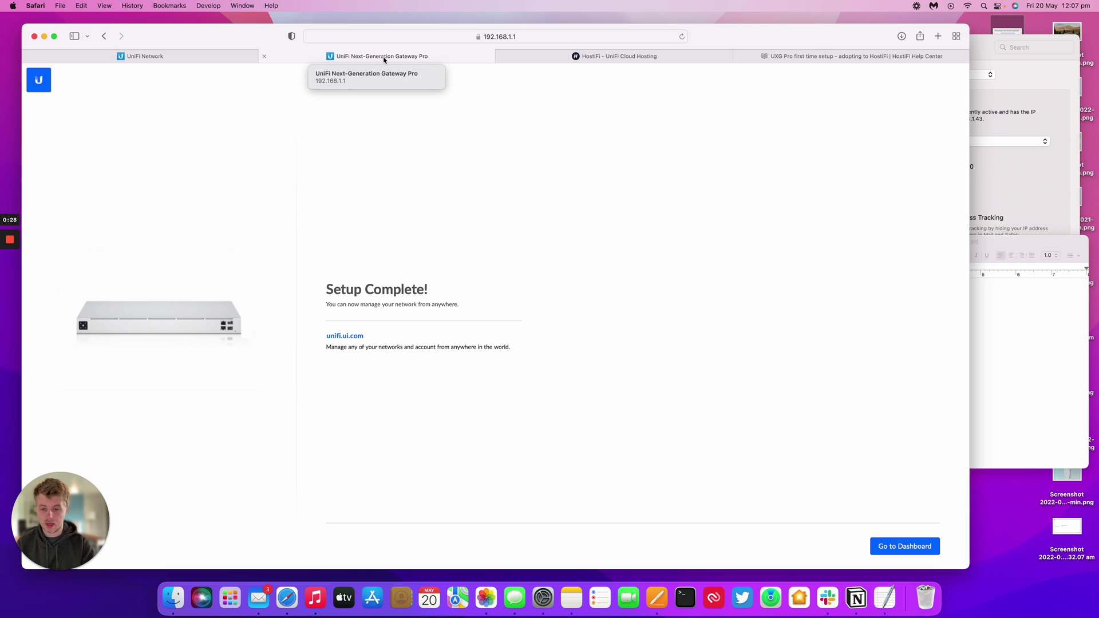
click(174, 57)
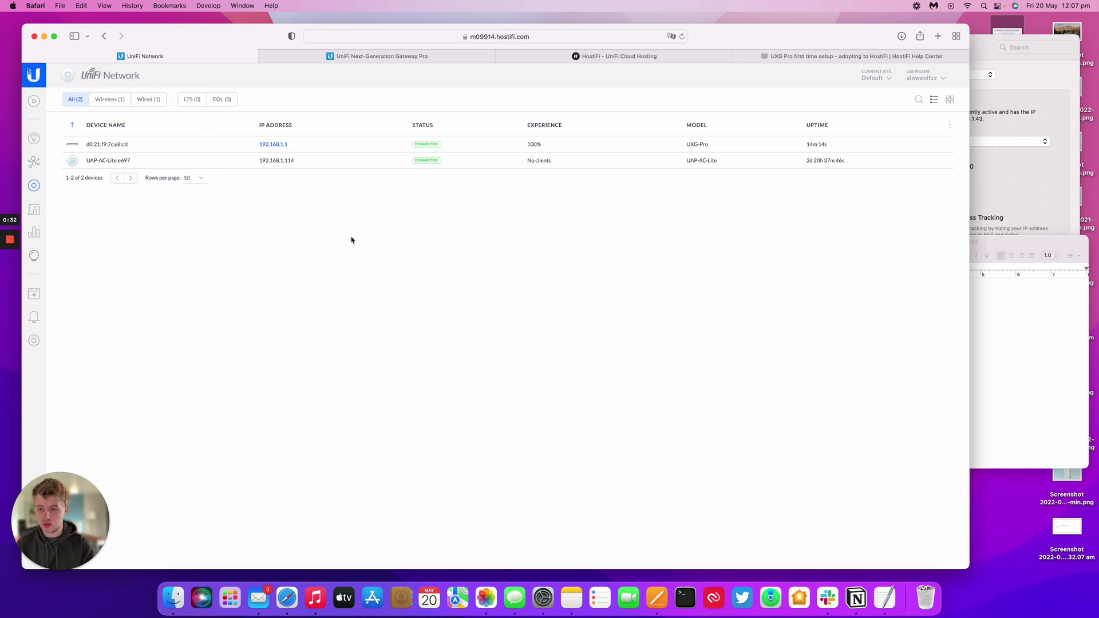
click(212, 149)
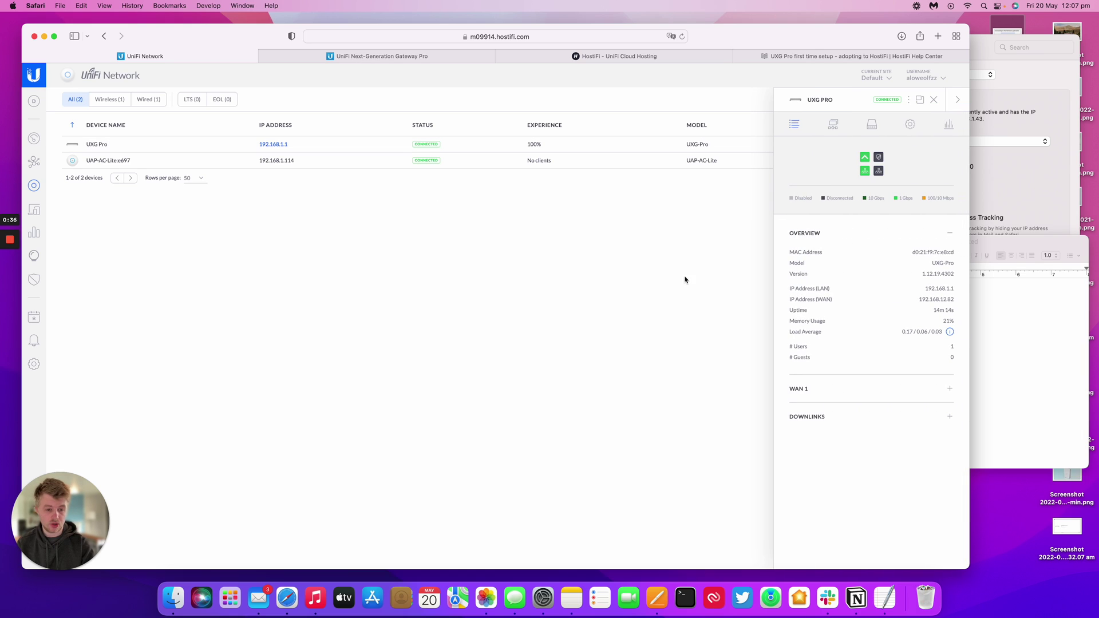
Step: Inspect the UXG Pro's WAN 1 statistics and the UAP-AC-Lite access point details
click(814, 390)
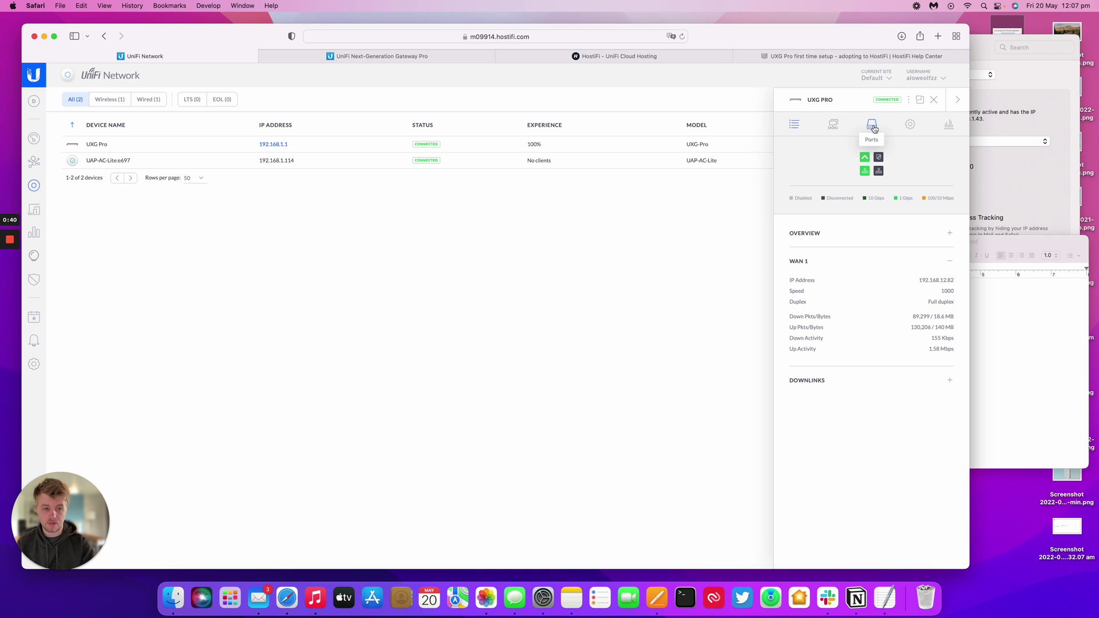
click(932, 101)
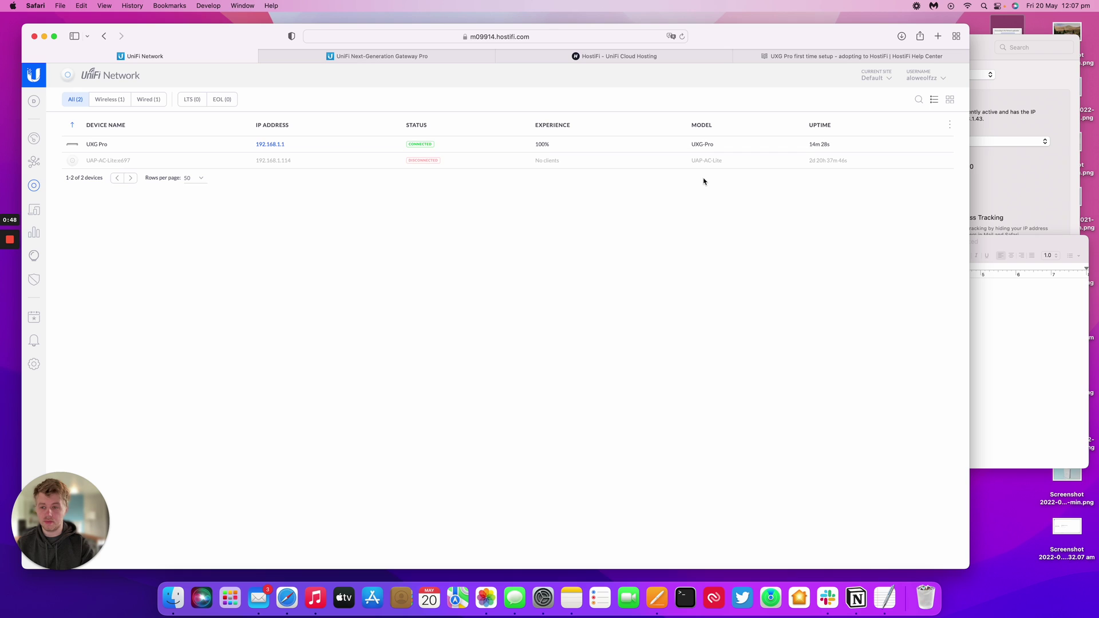
click(597, 146)
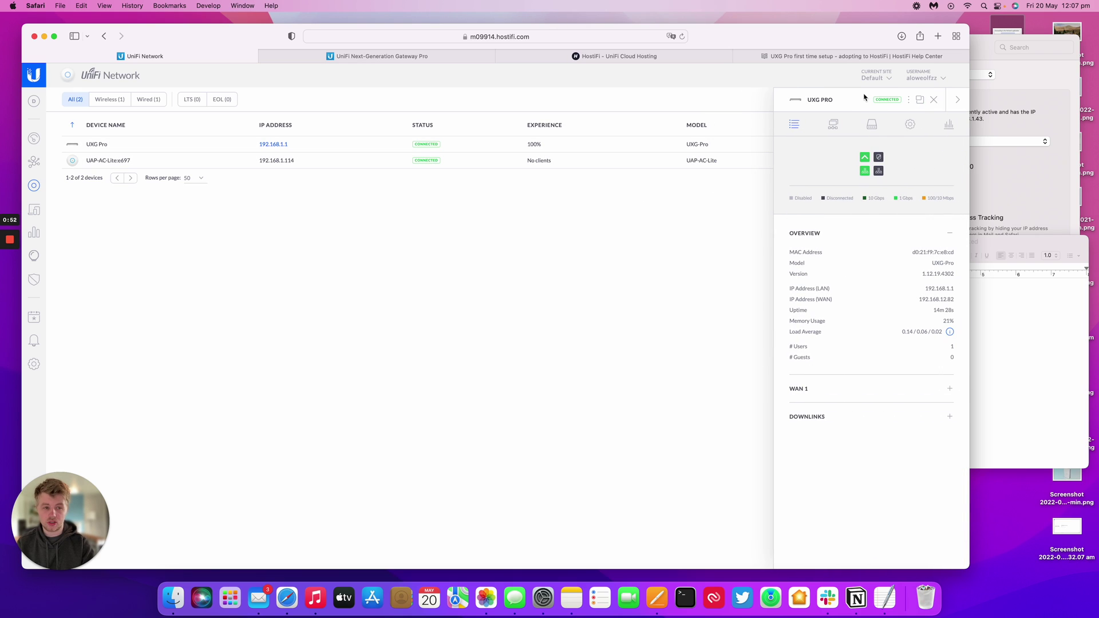
click(933, 99)
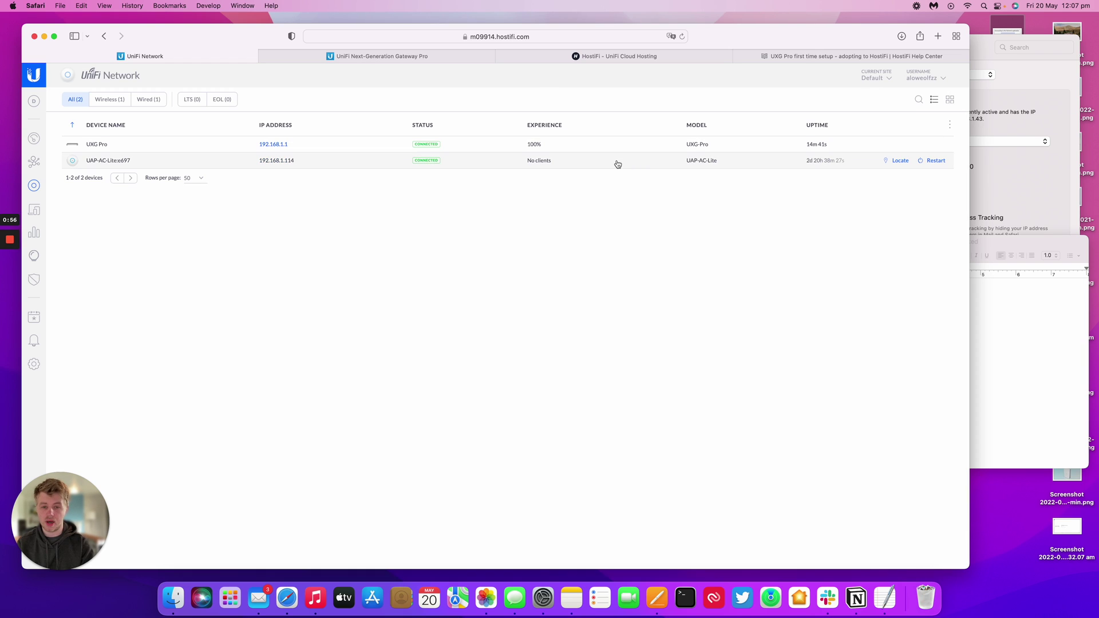
click(618, 165)
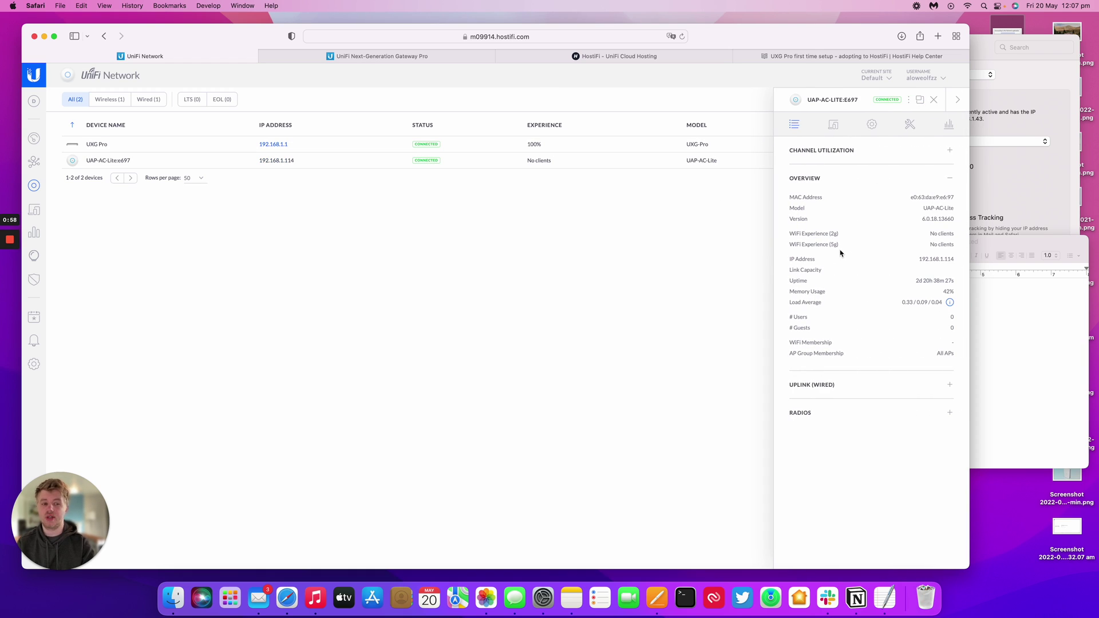
click(611, 144)
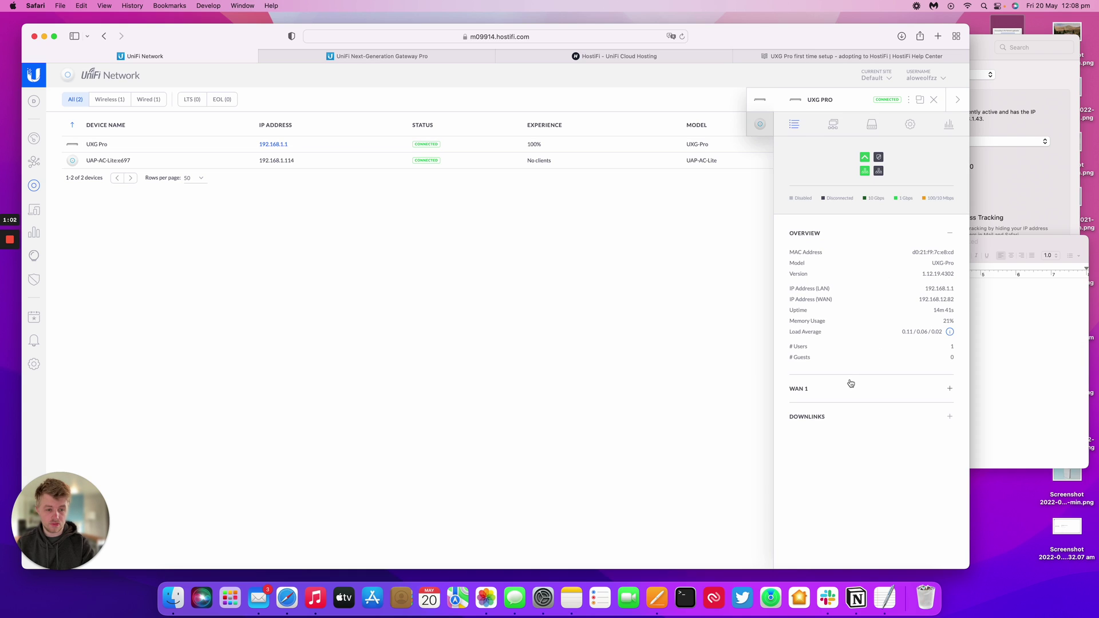
Step: Note the UXG Pro's firmware 1.12.19.4302, then return to the HostiFi setup article
drag(920, 275, 938, 271)
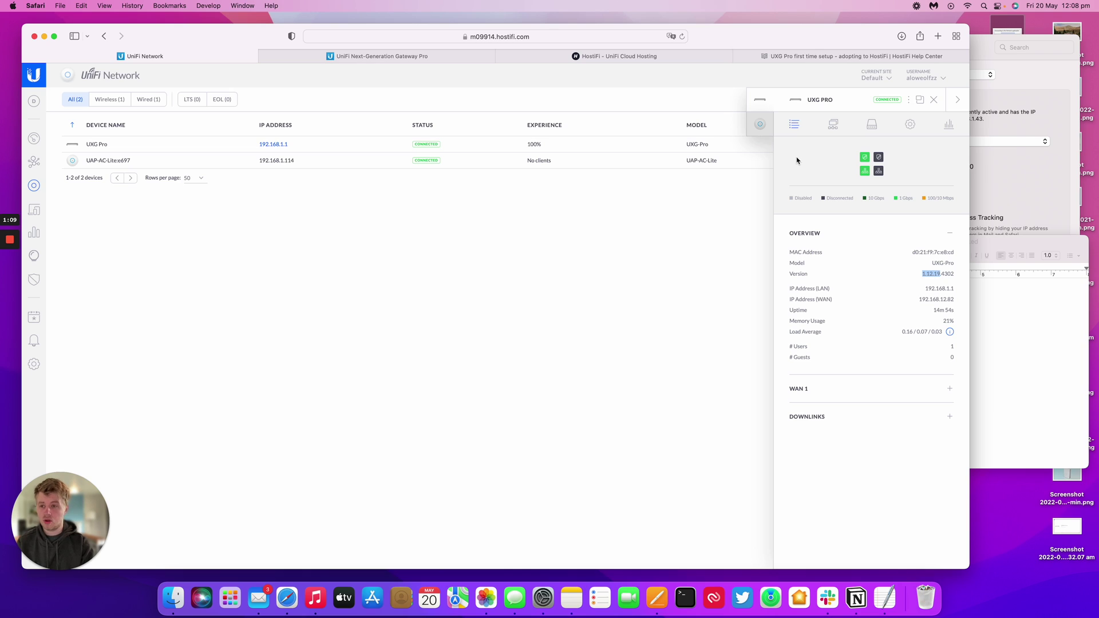
click(809, 108)
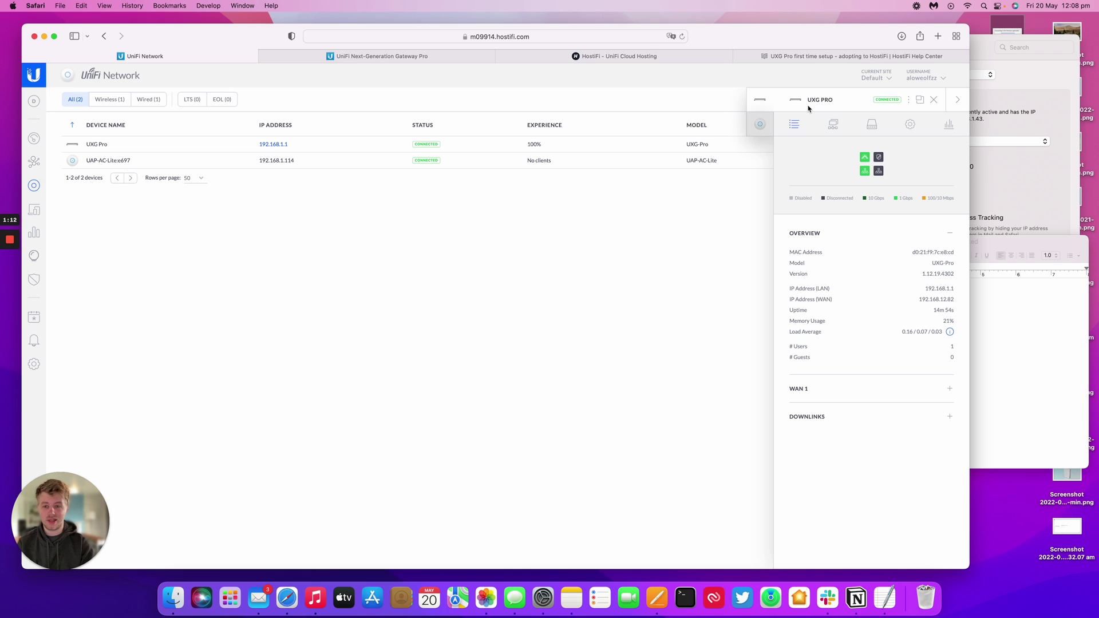
click(807, 57)
scroll(756, 127, up, 15)
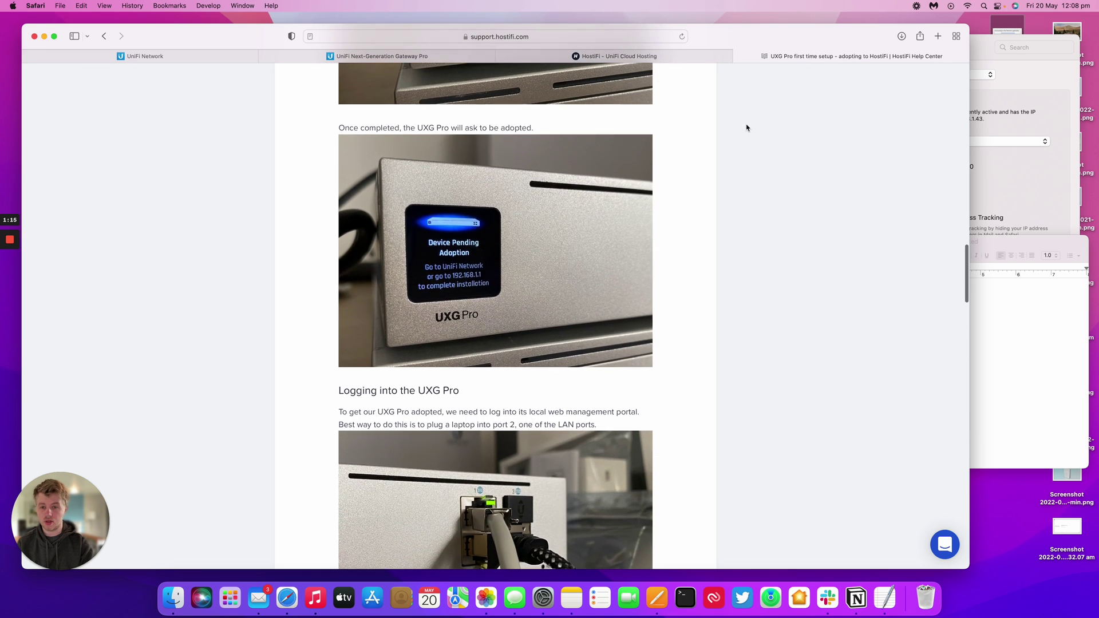